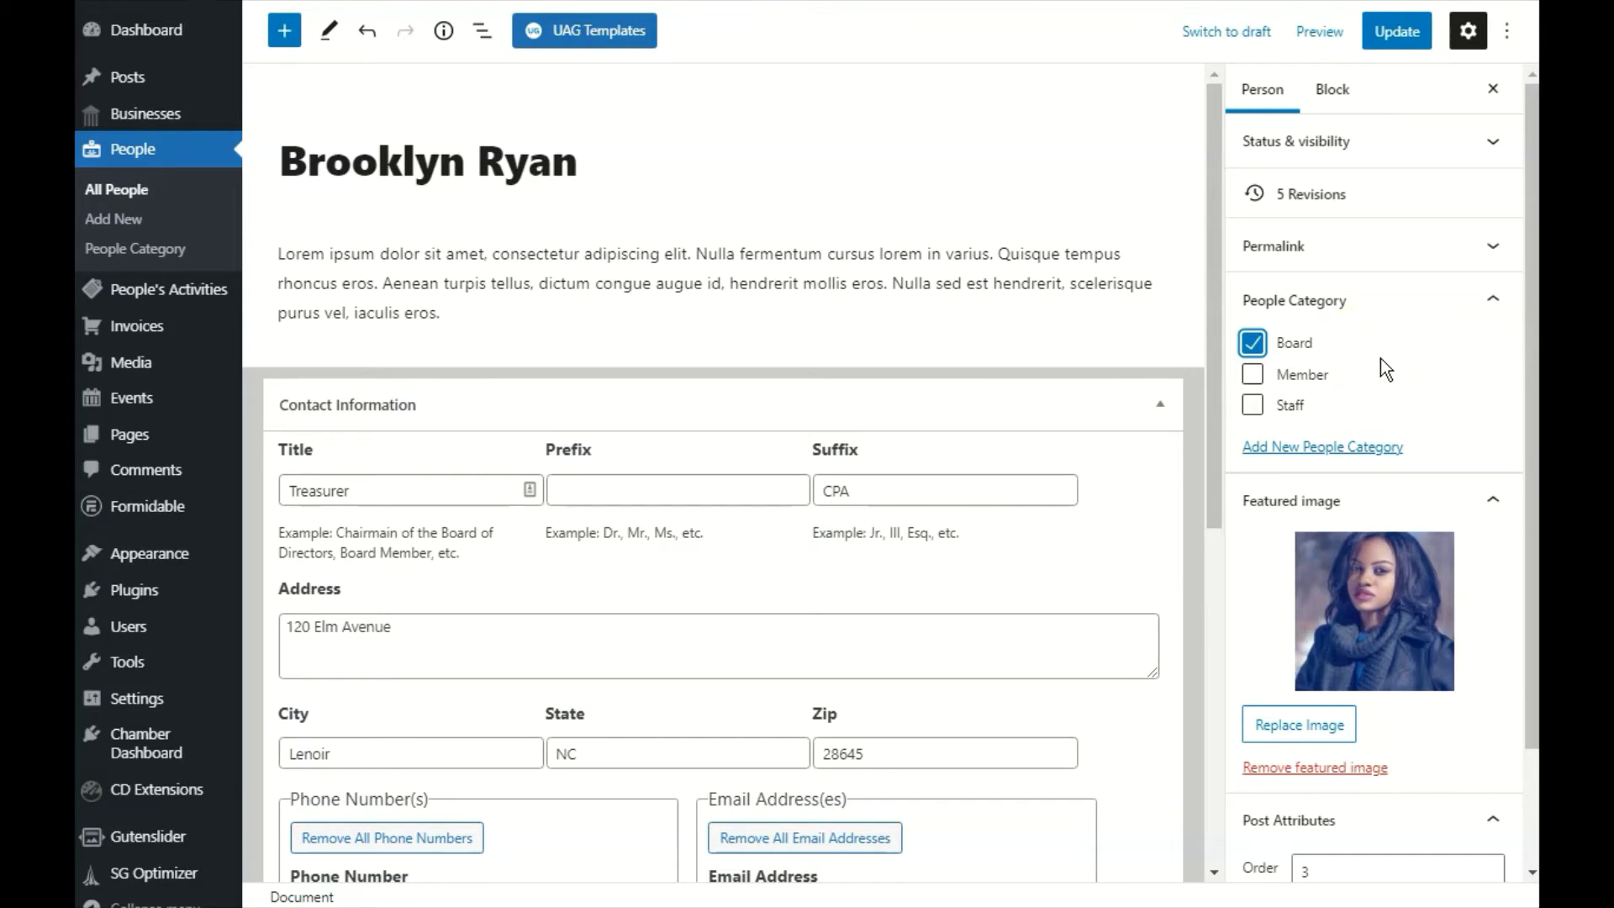
pyautogui.scroll(-1, 1381, 359)
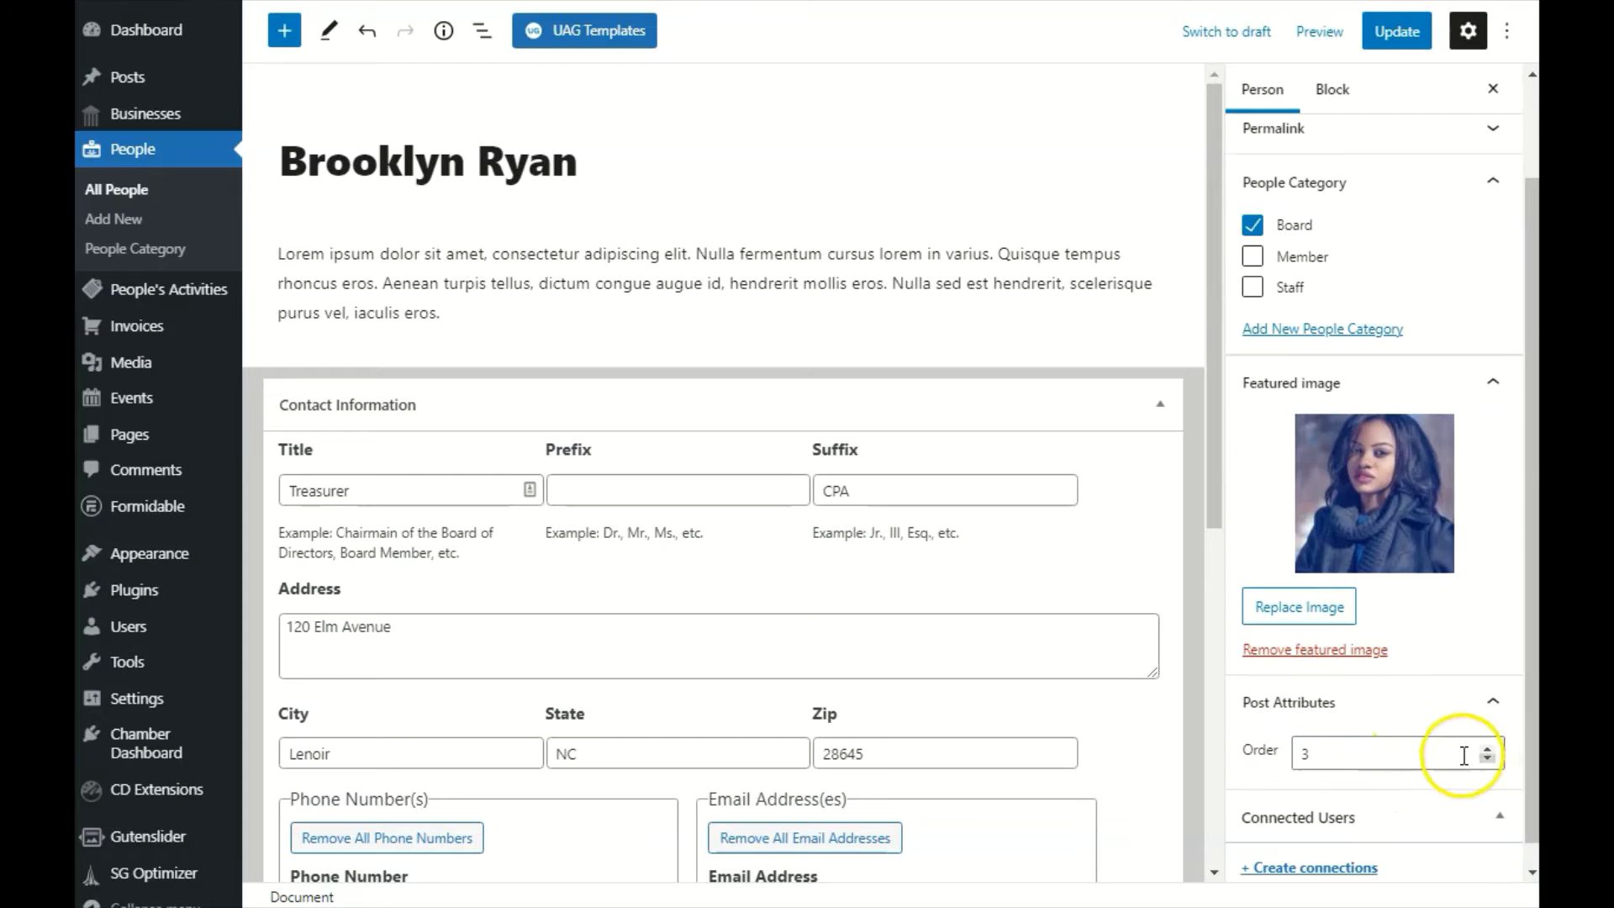
pyautogui.click(1368, 754)
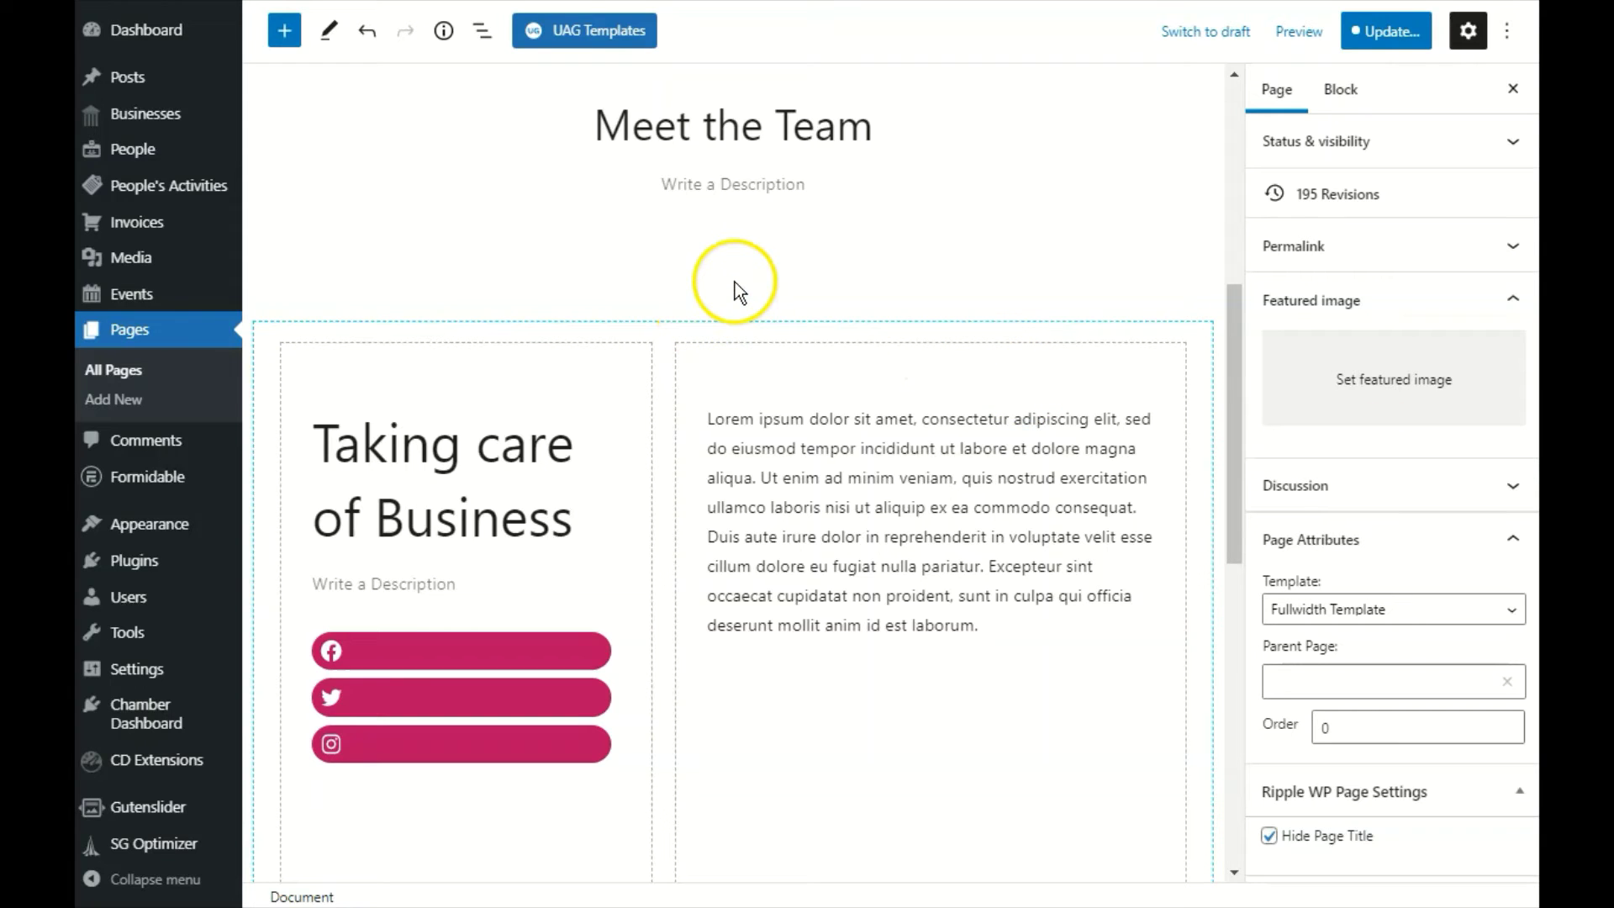
# Insert the Display People block directly under the Meet the Team heading
pyautogui.click(733, 307)
pyautogui.write('display people')
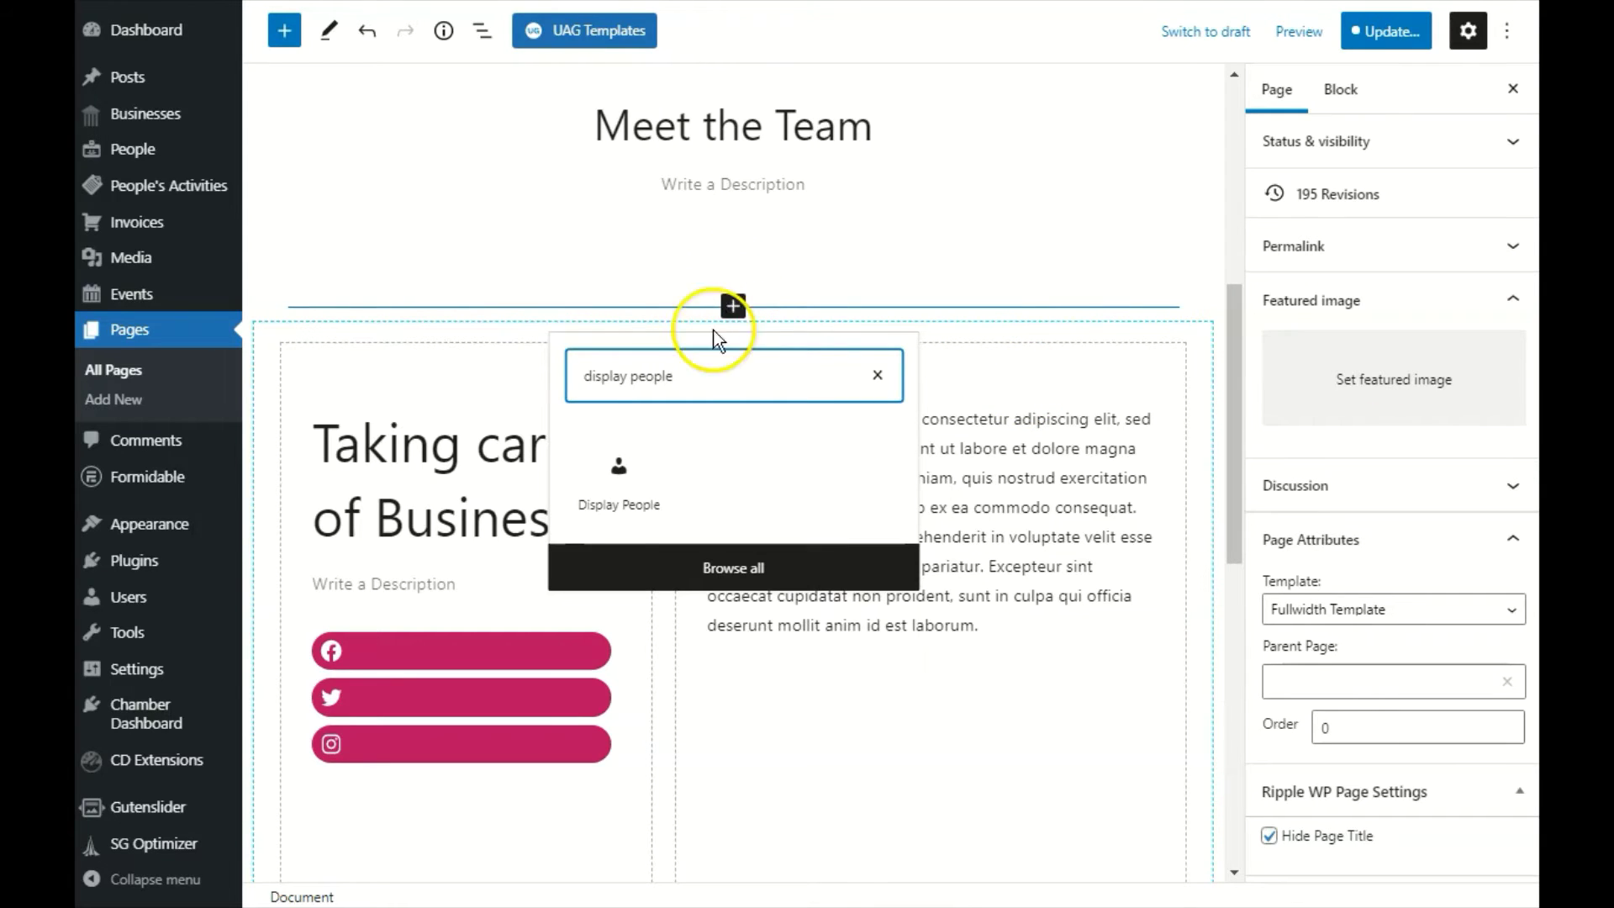
pyautogui.click(634, 477)
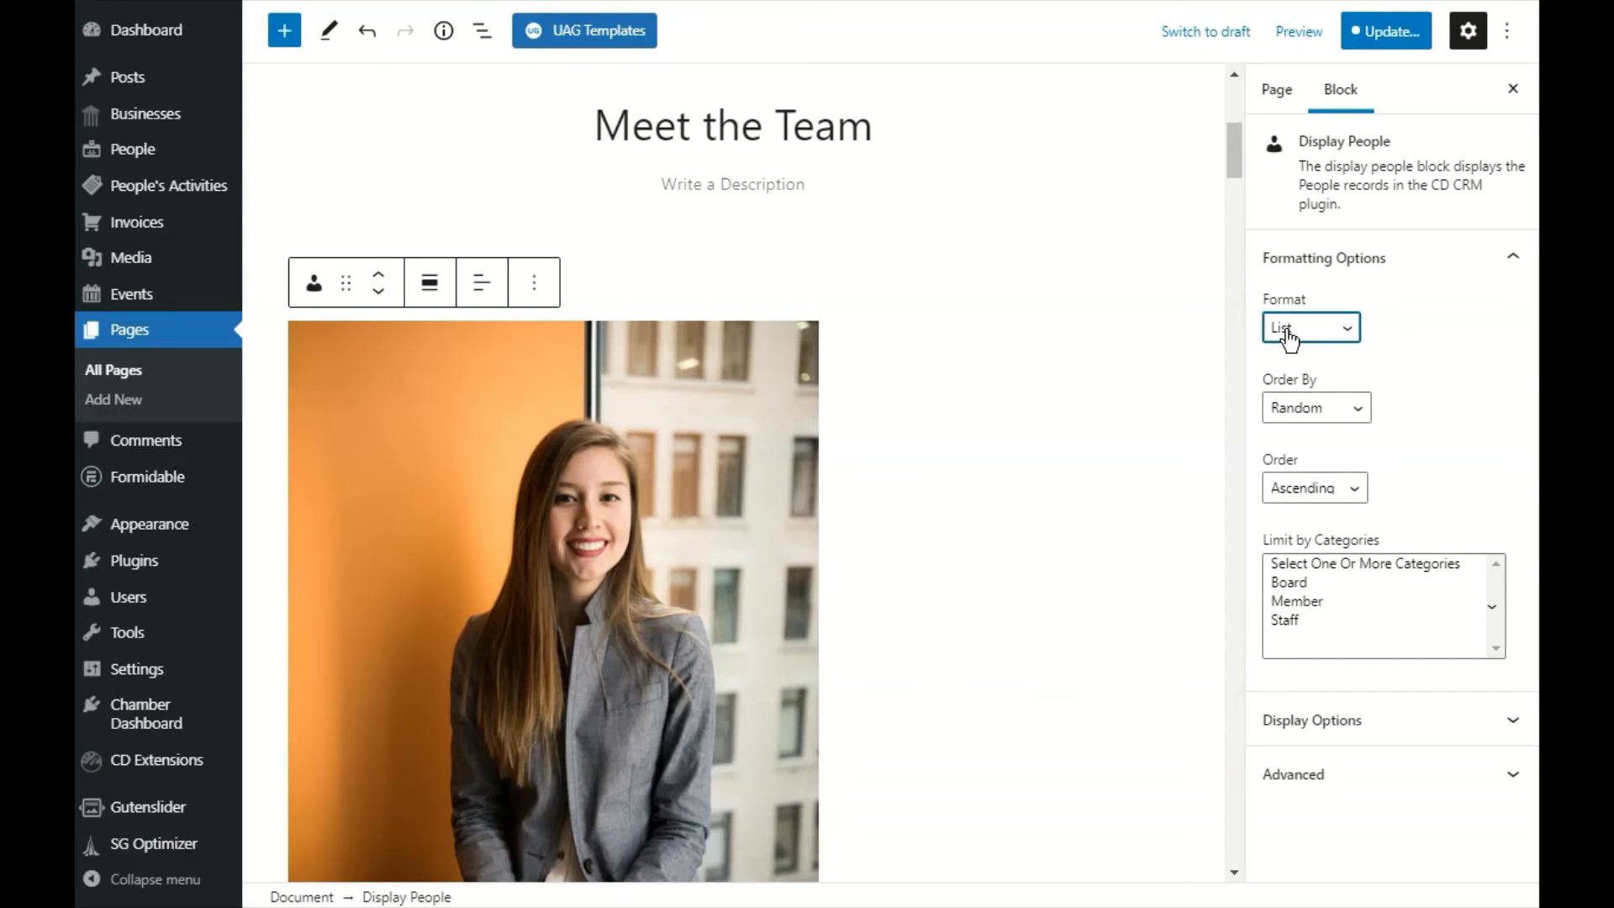
# Set the block to 4 Columns, ordered by Menu Order, limited to the Board category
pyautogui.click(1288, 331)
pyautogui.click(1295, 475)
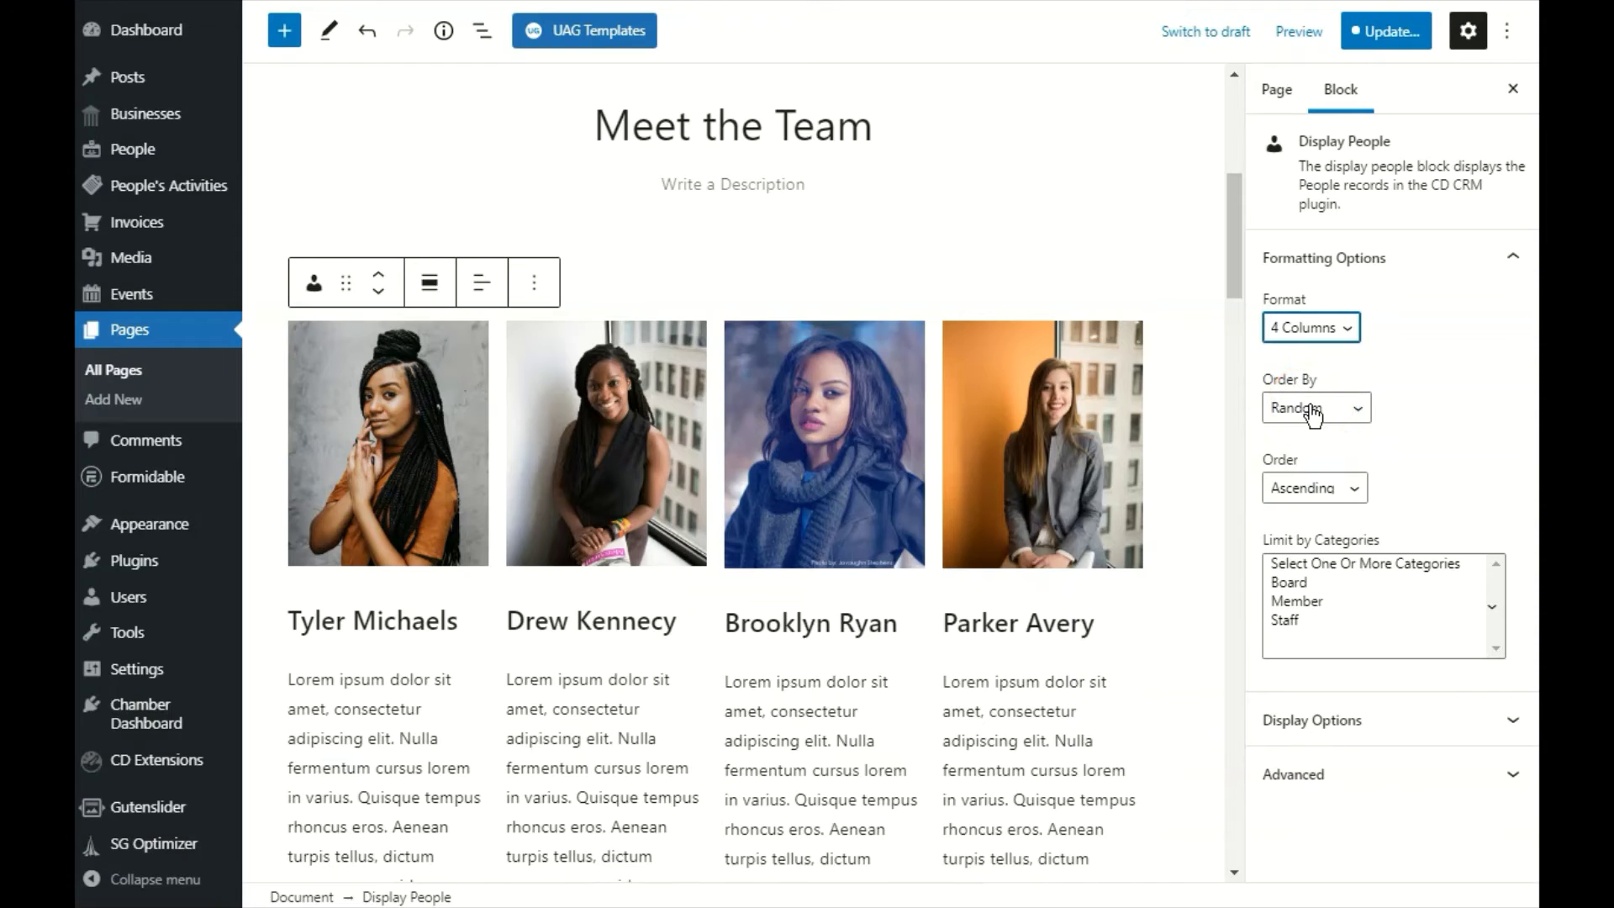
pyautogui.click(1312, 412)
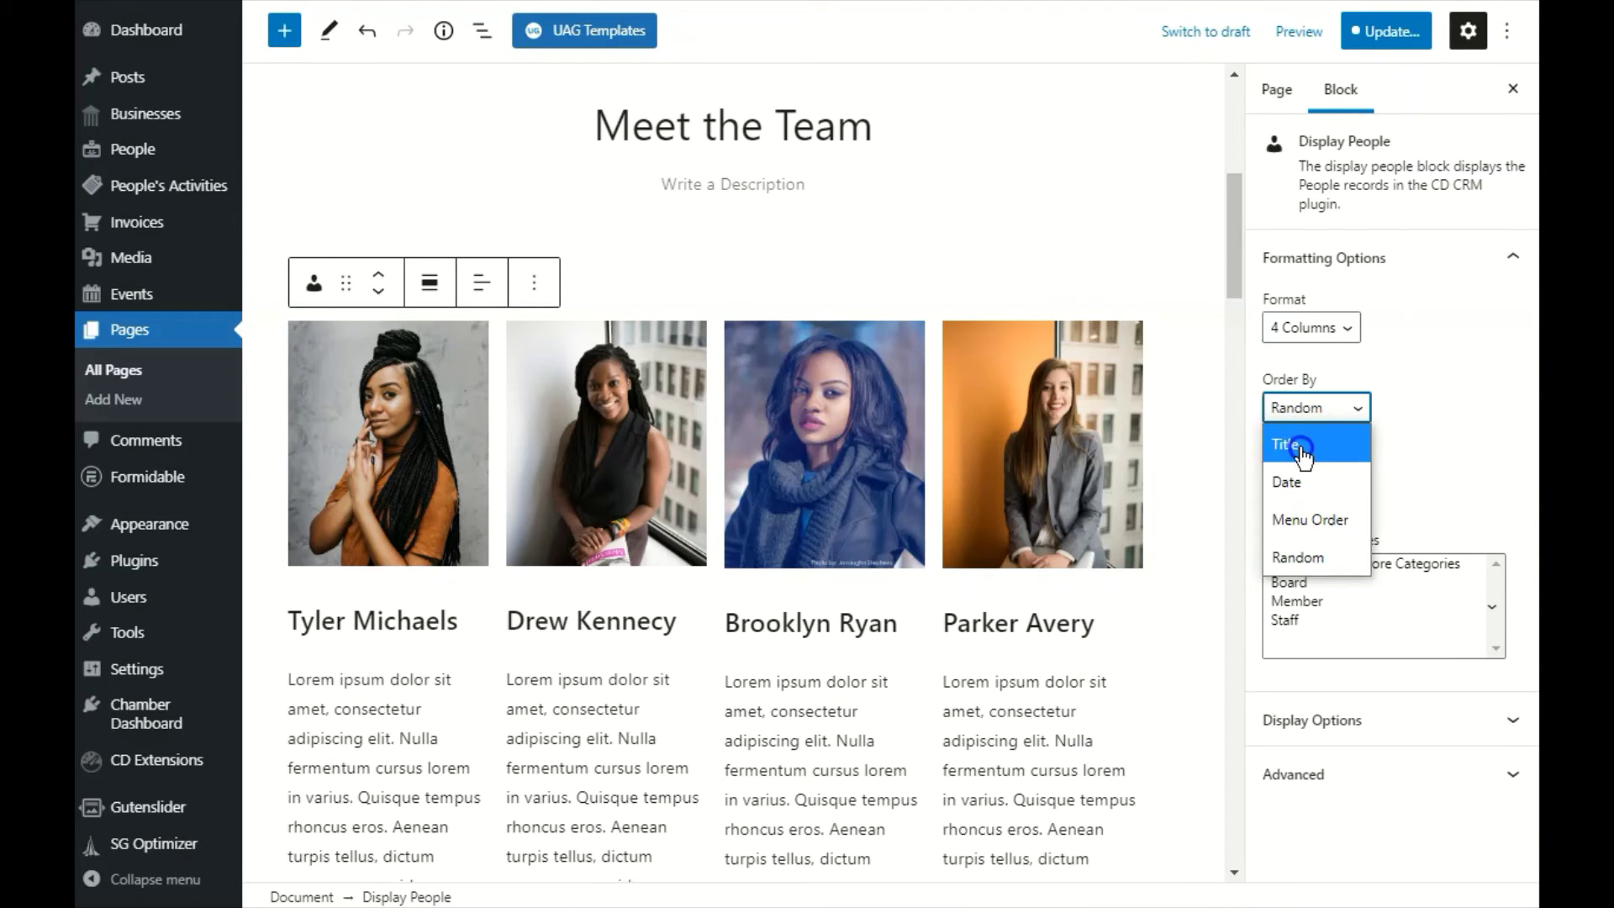
pyautogui.click(1304, 439)
pyautogui.click(1312, 407)
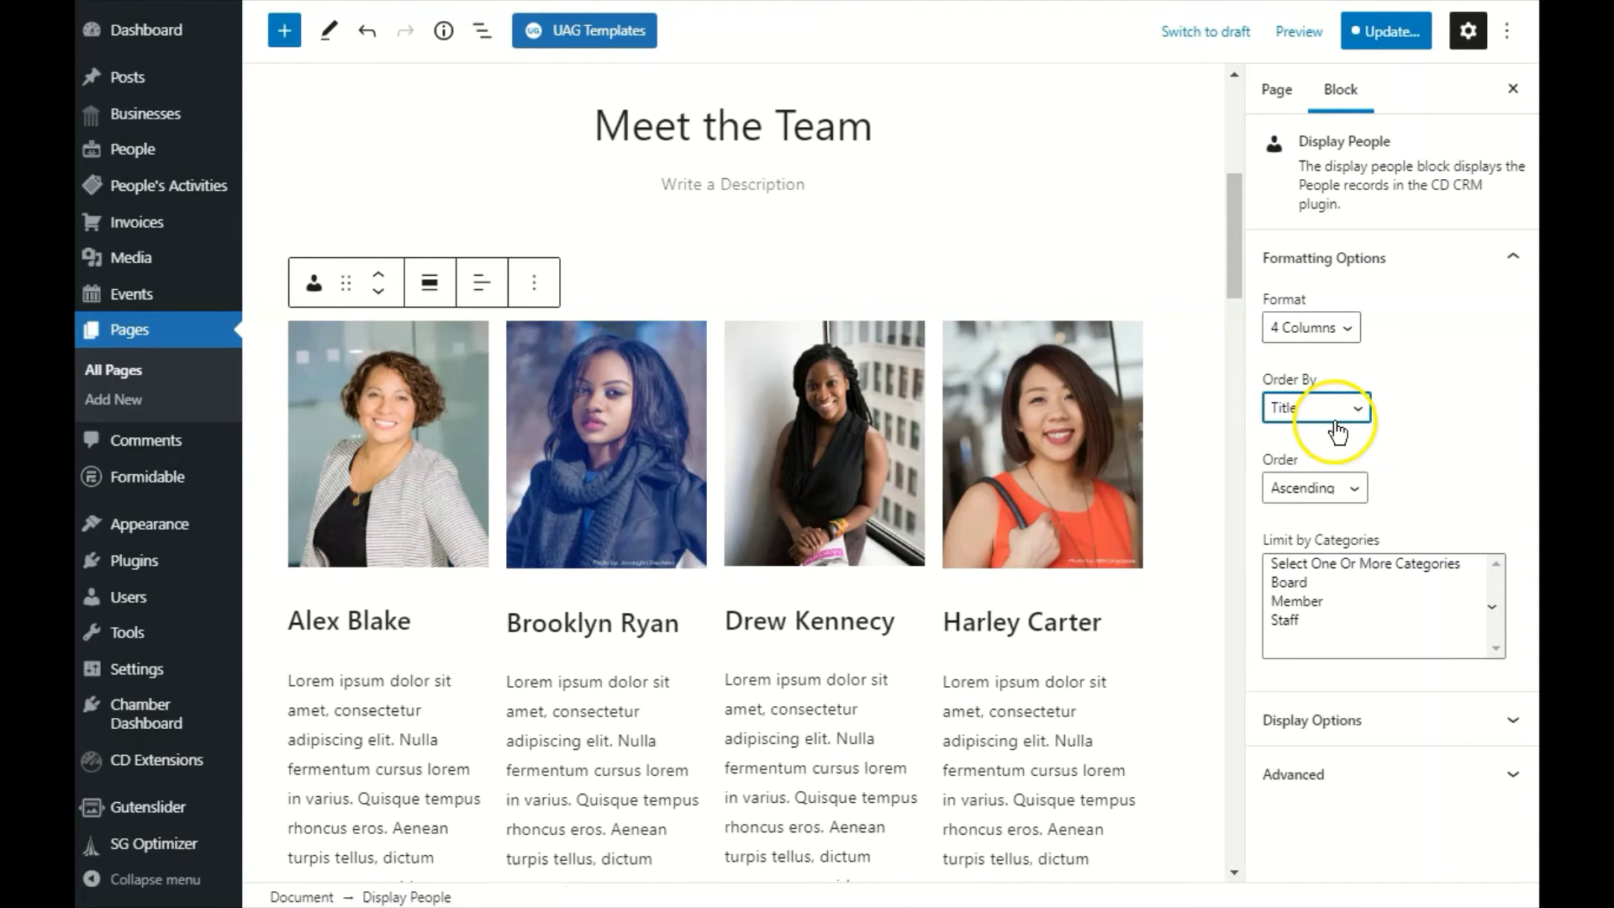
pyautogui.click(1312, 480)
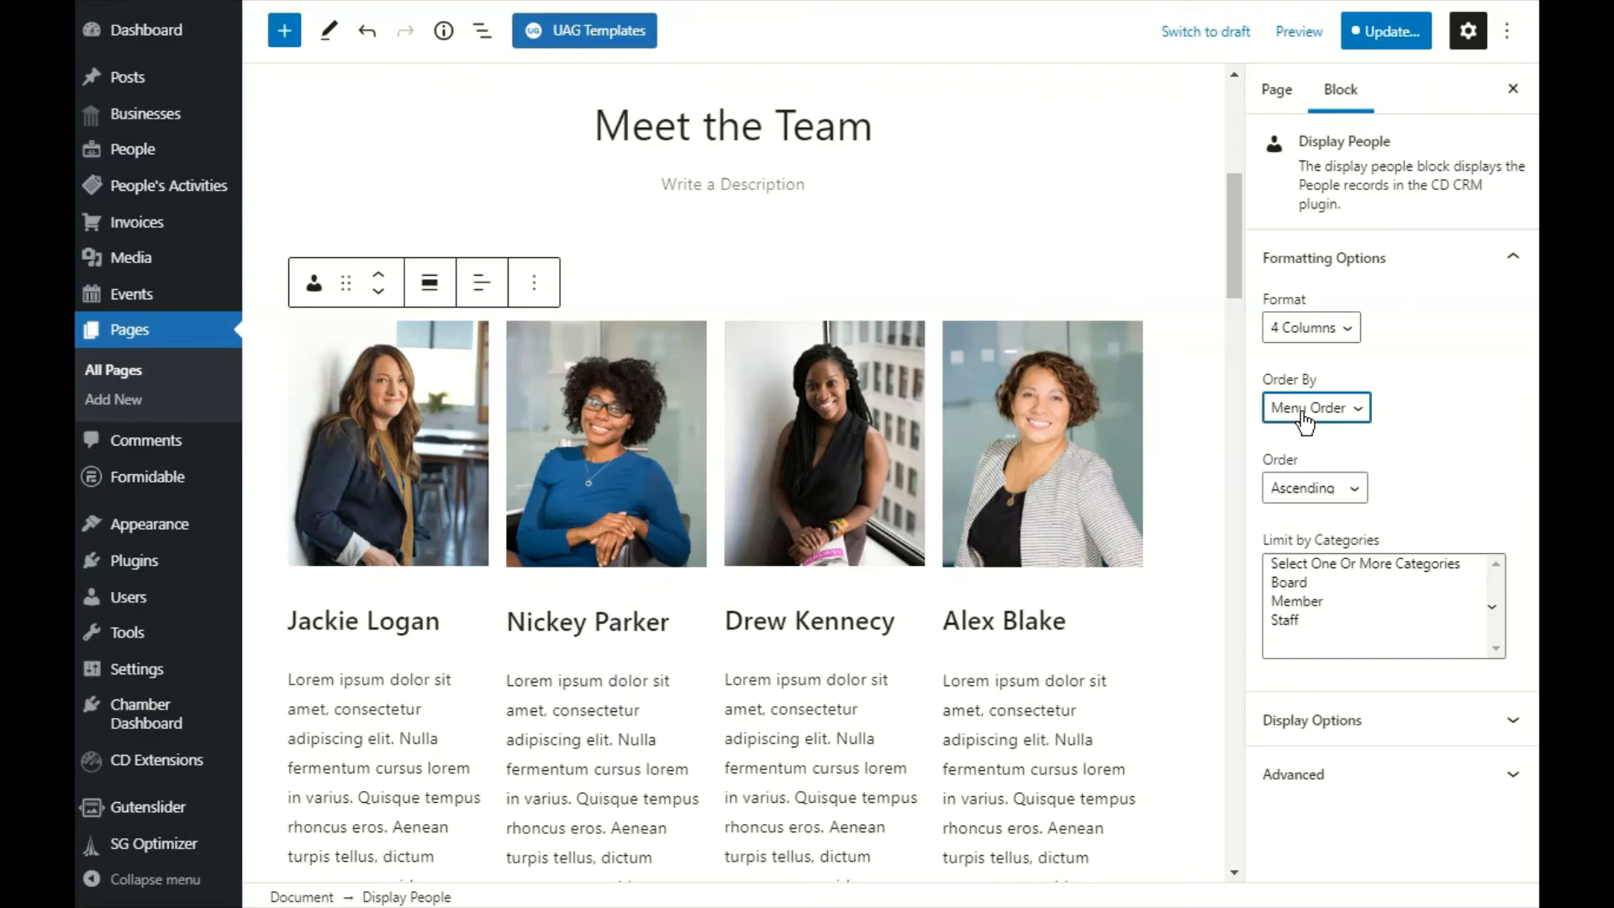
pyautogui.press('Tab')
pyautogui.press('Tab')
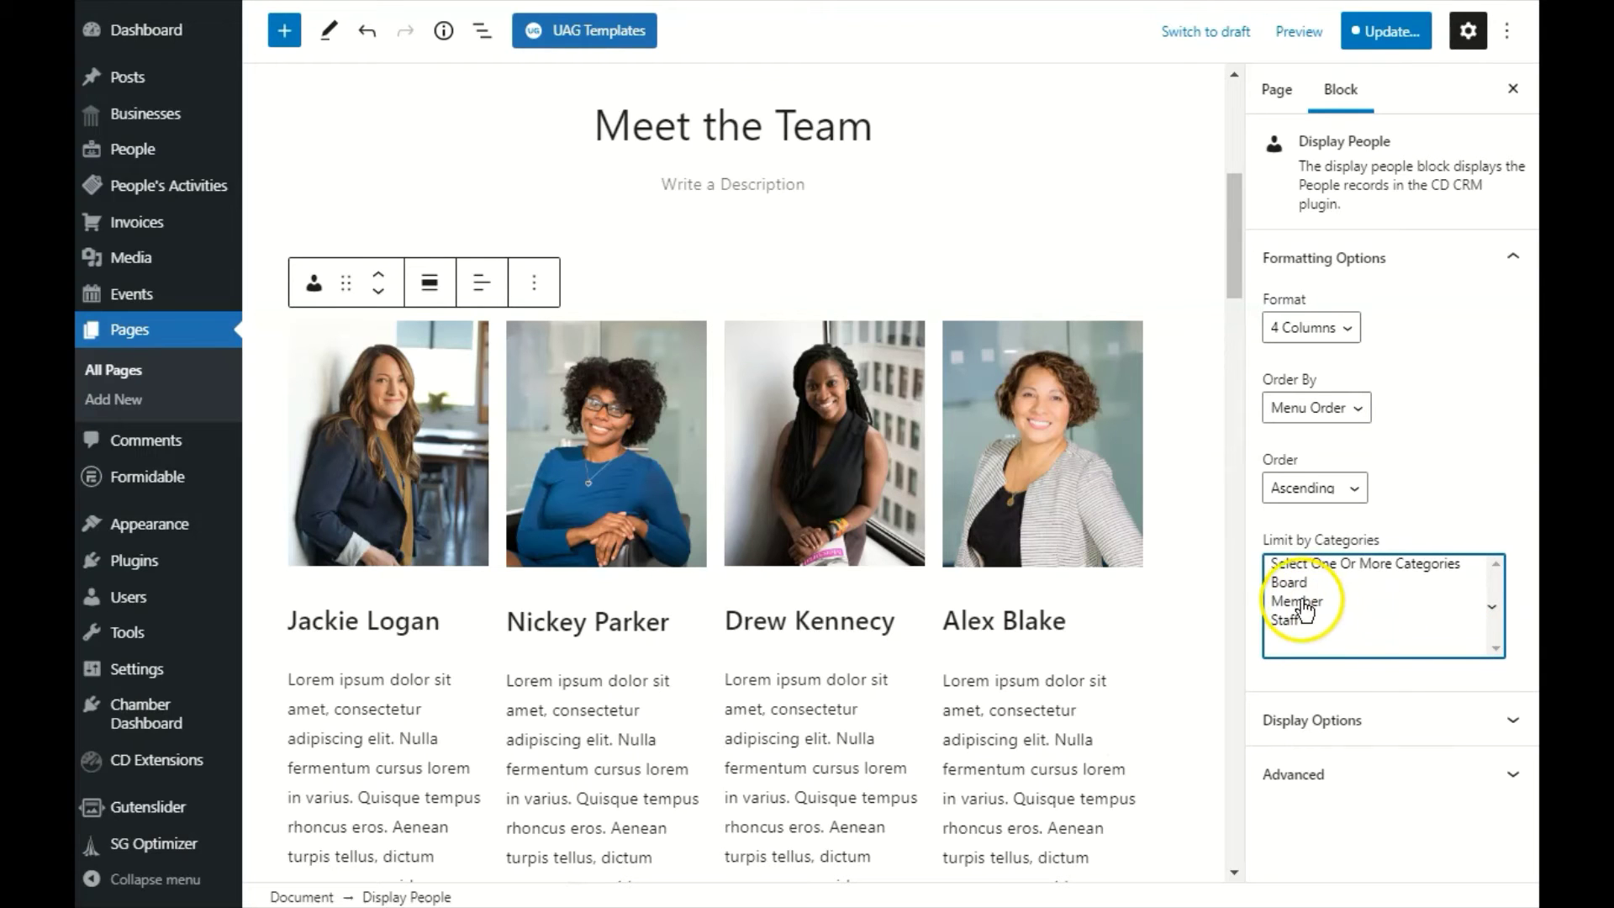
pyautogui.click(1300, 584)
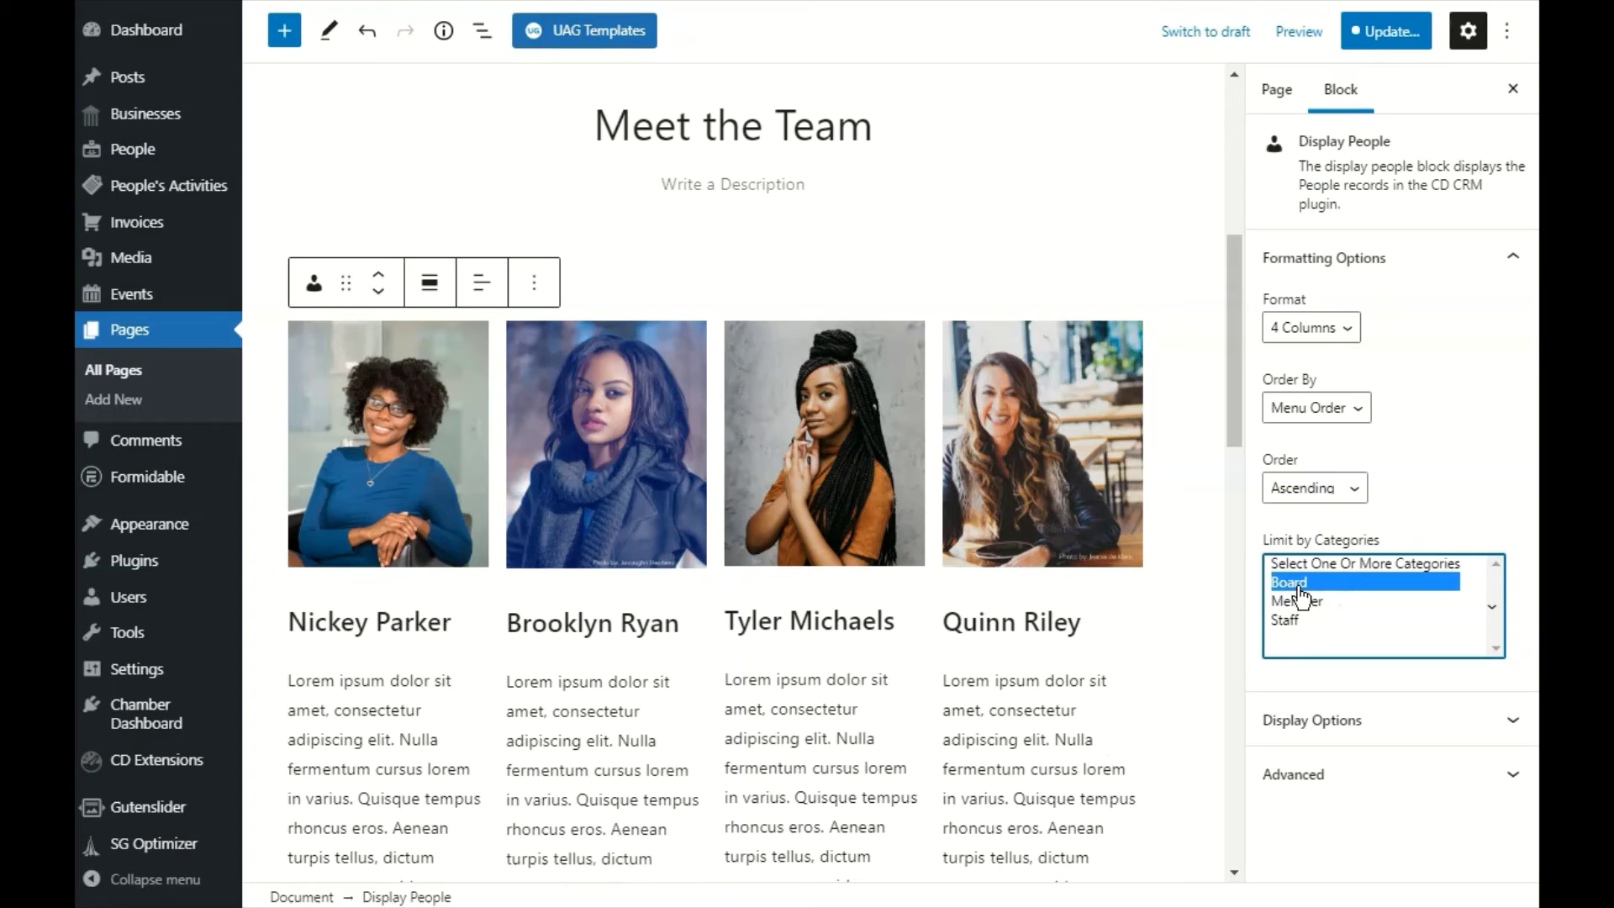
# Hide descriptions, show phone and email for each member, and update the page
pyautogui.click(1292, 725)
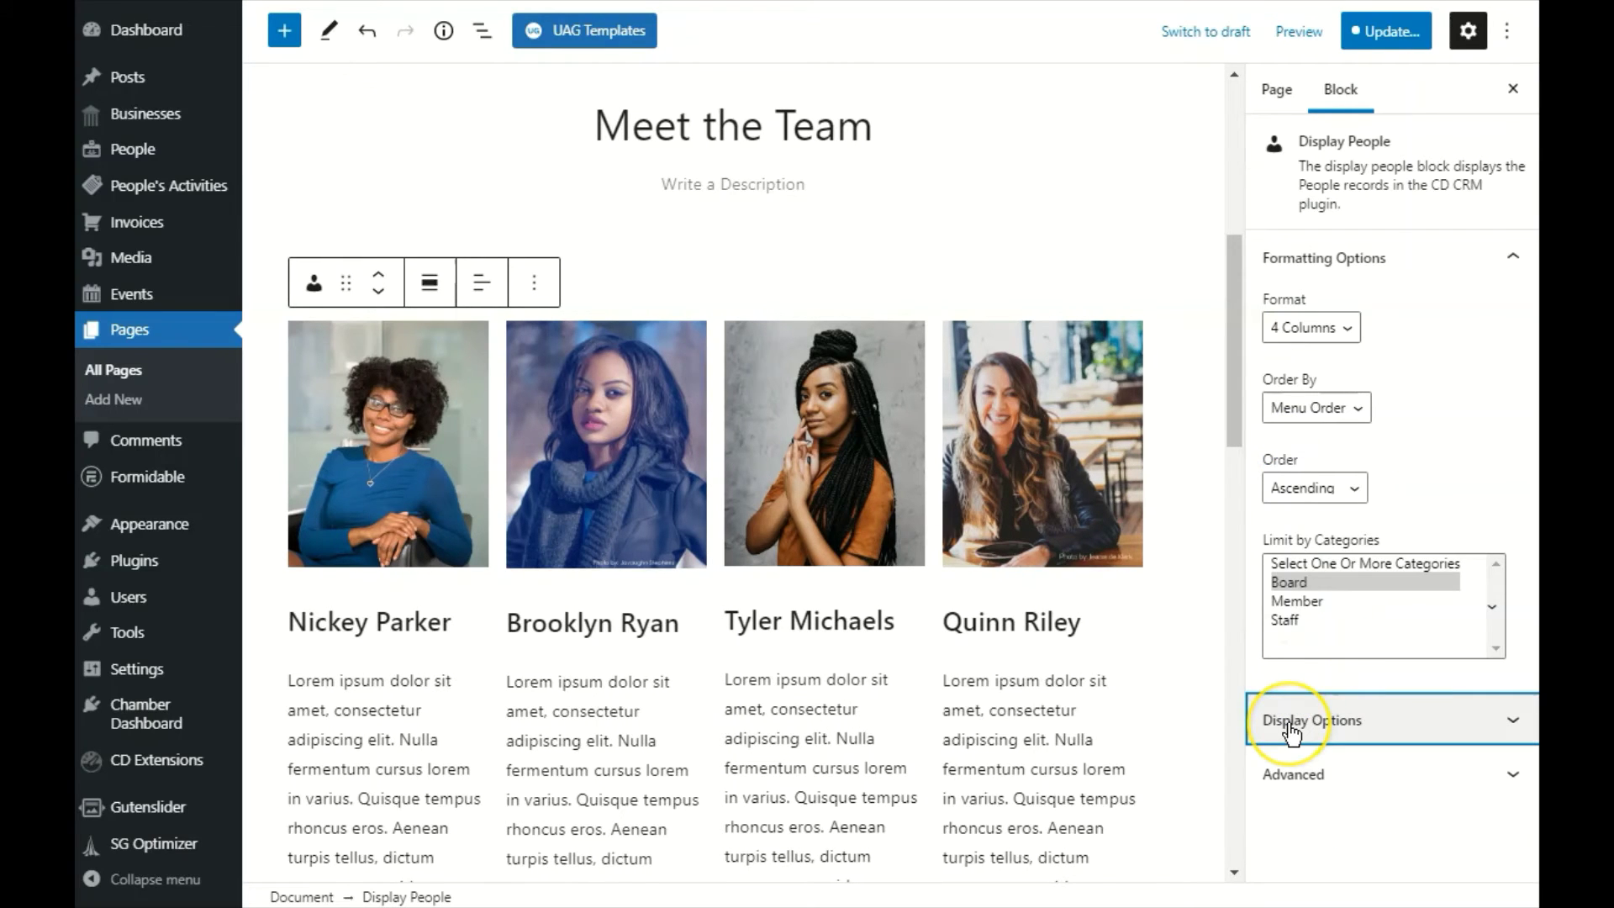
pyautogui.click(1292, 729)
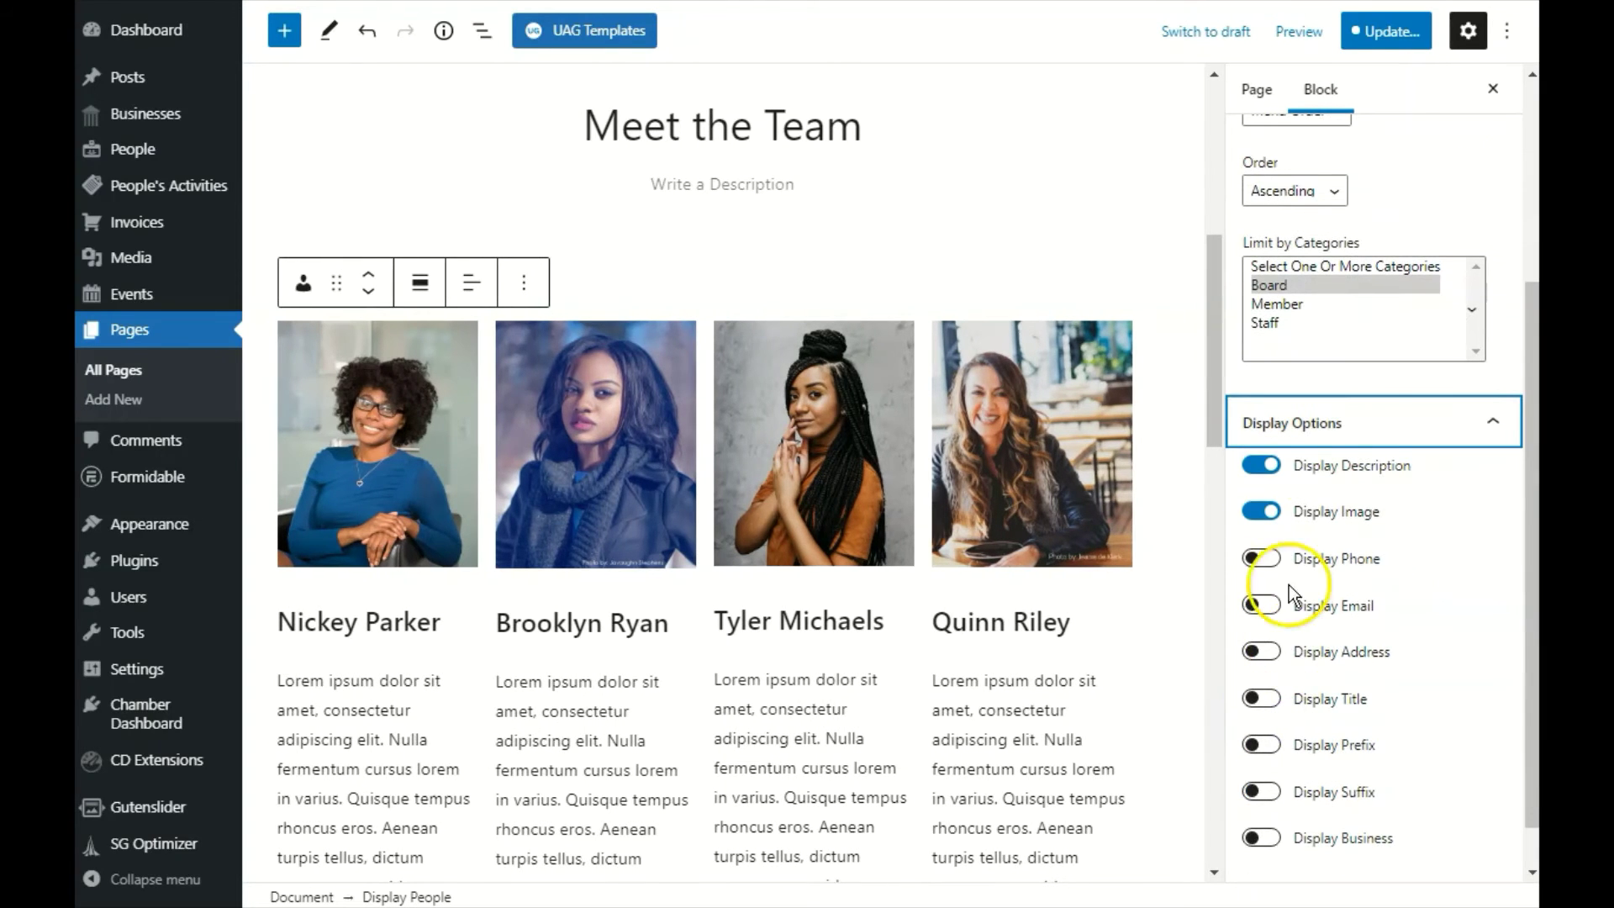
pyautogui.click(1261, 468)
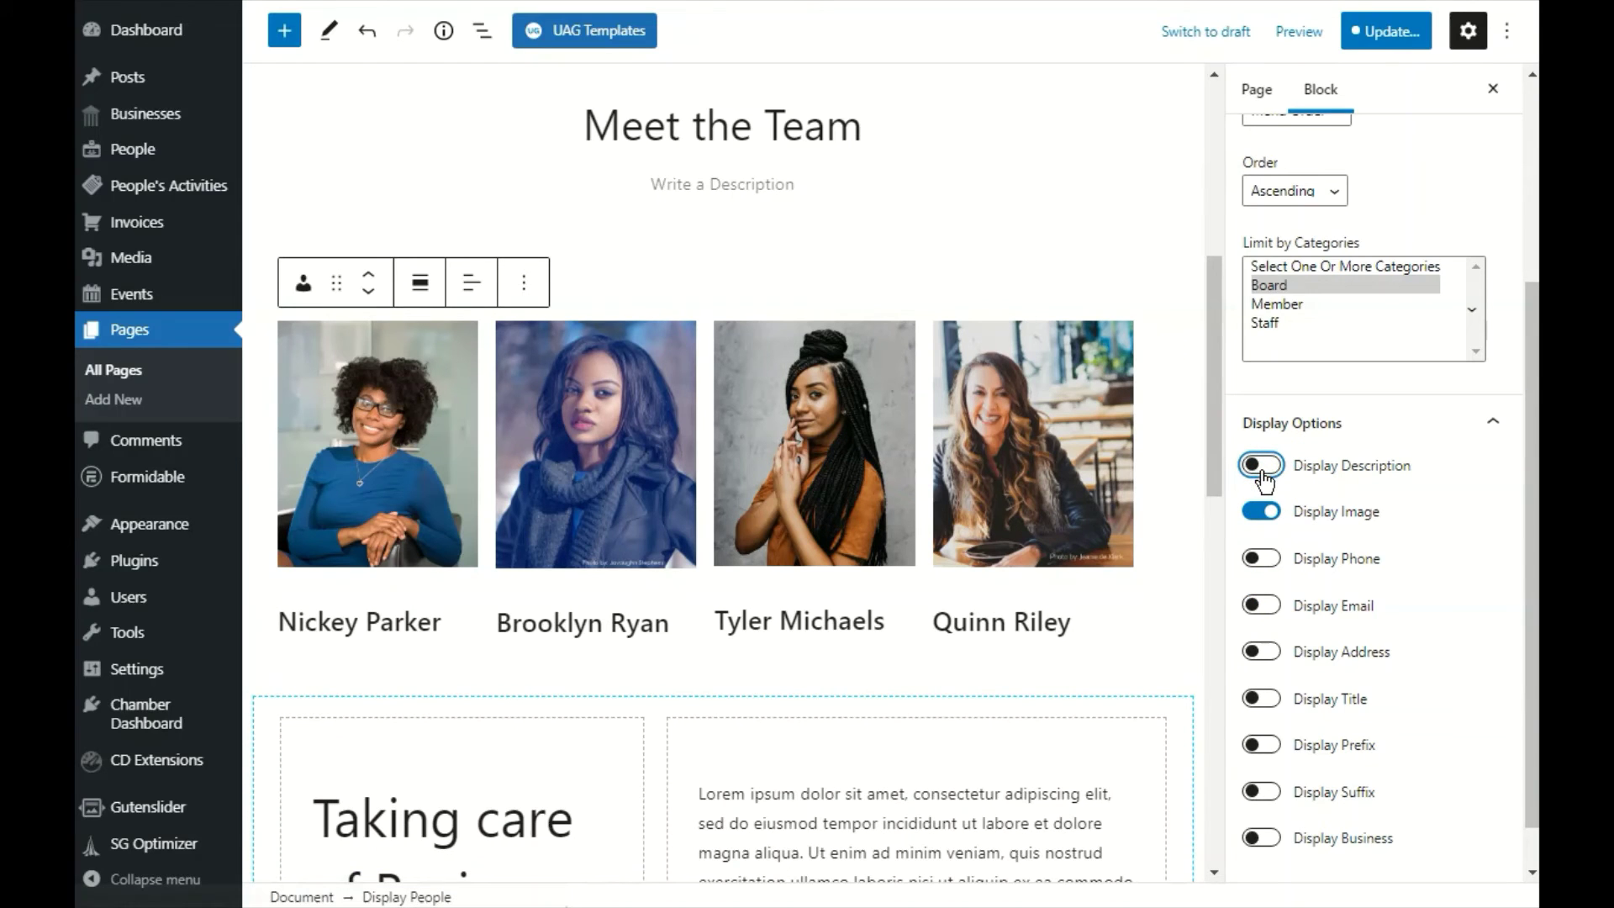
pyautogui.click(1261, 559)
pyautogui.click(1264, 607)
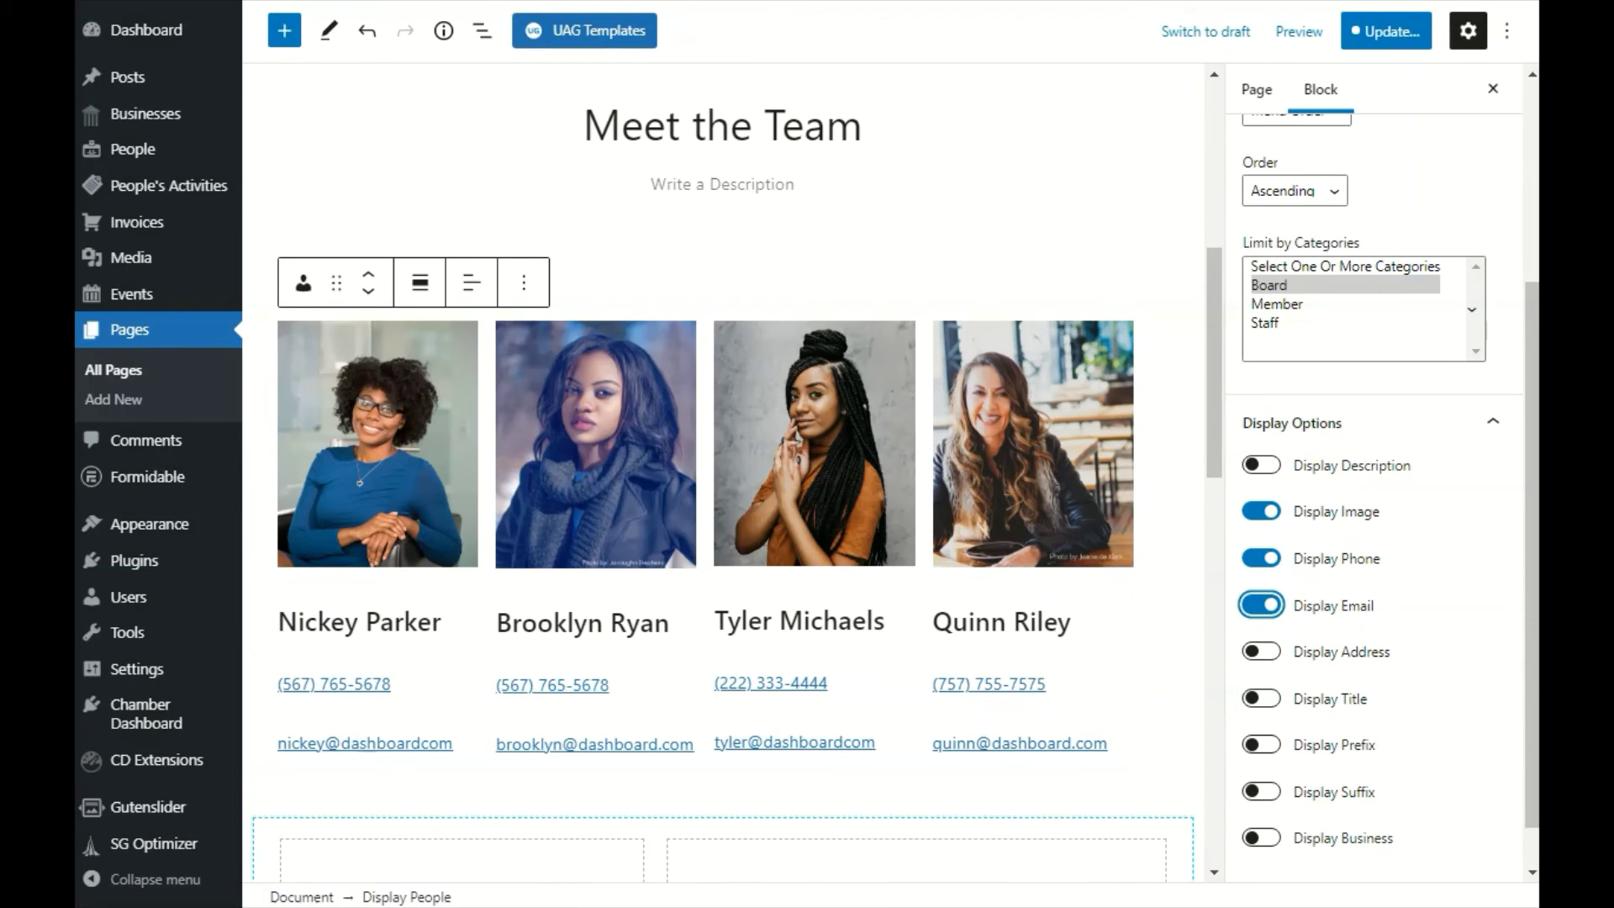
pyautogui.click(1390, 37)
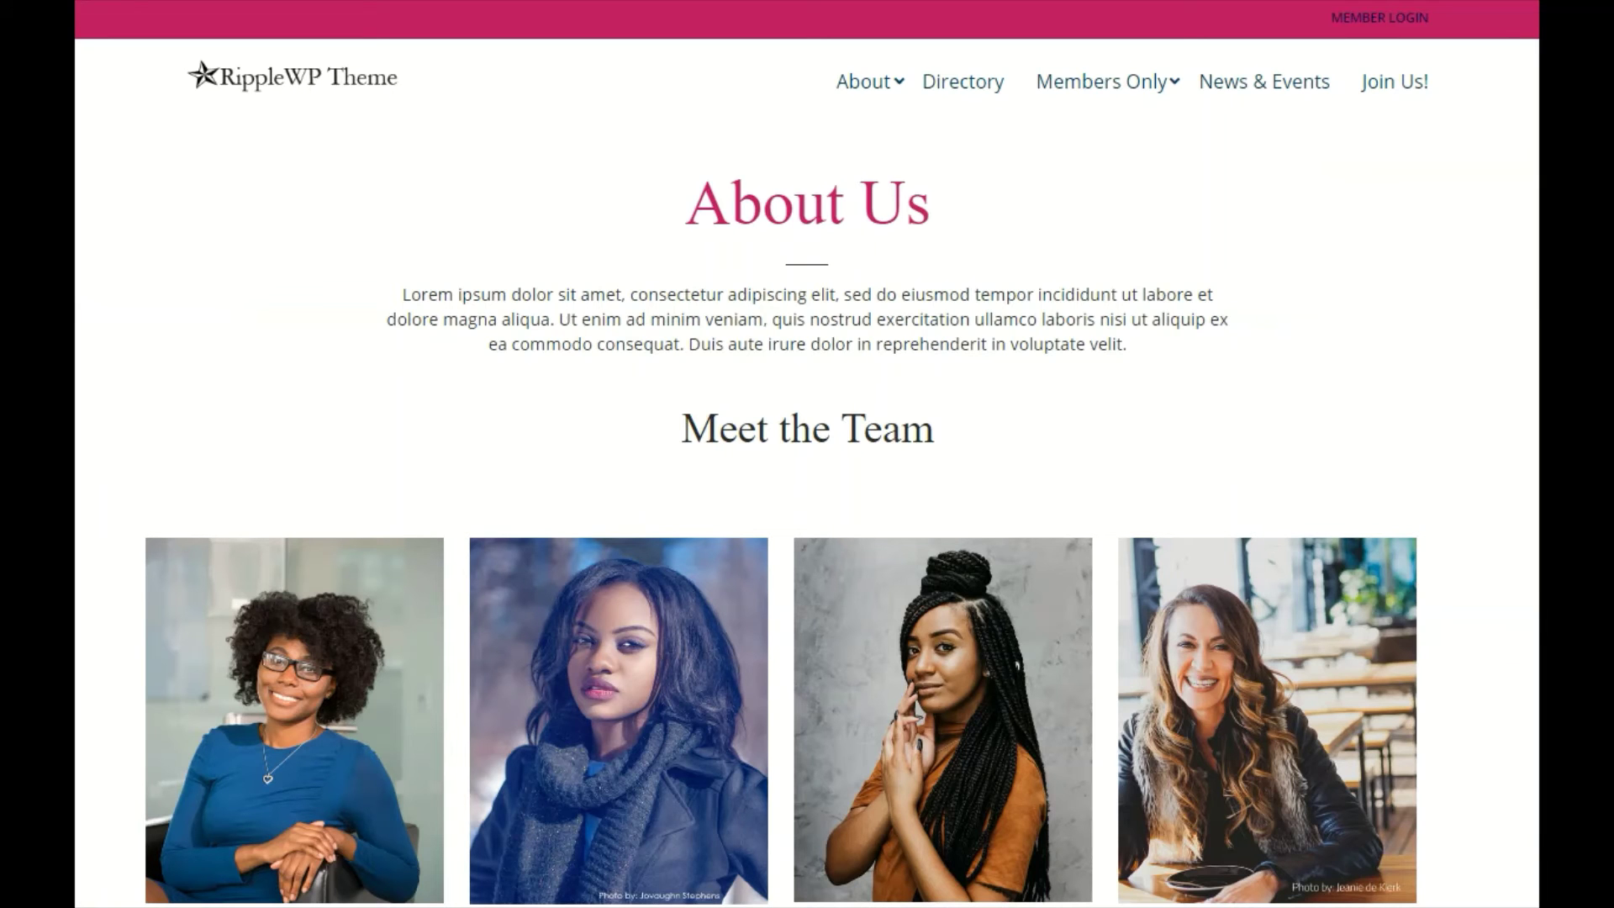
pyautogui.scroll(-2, 808, 505)
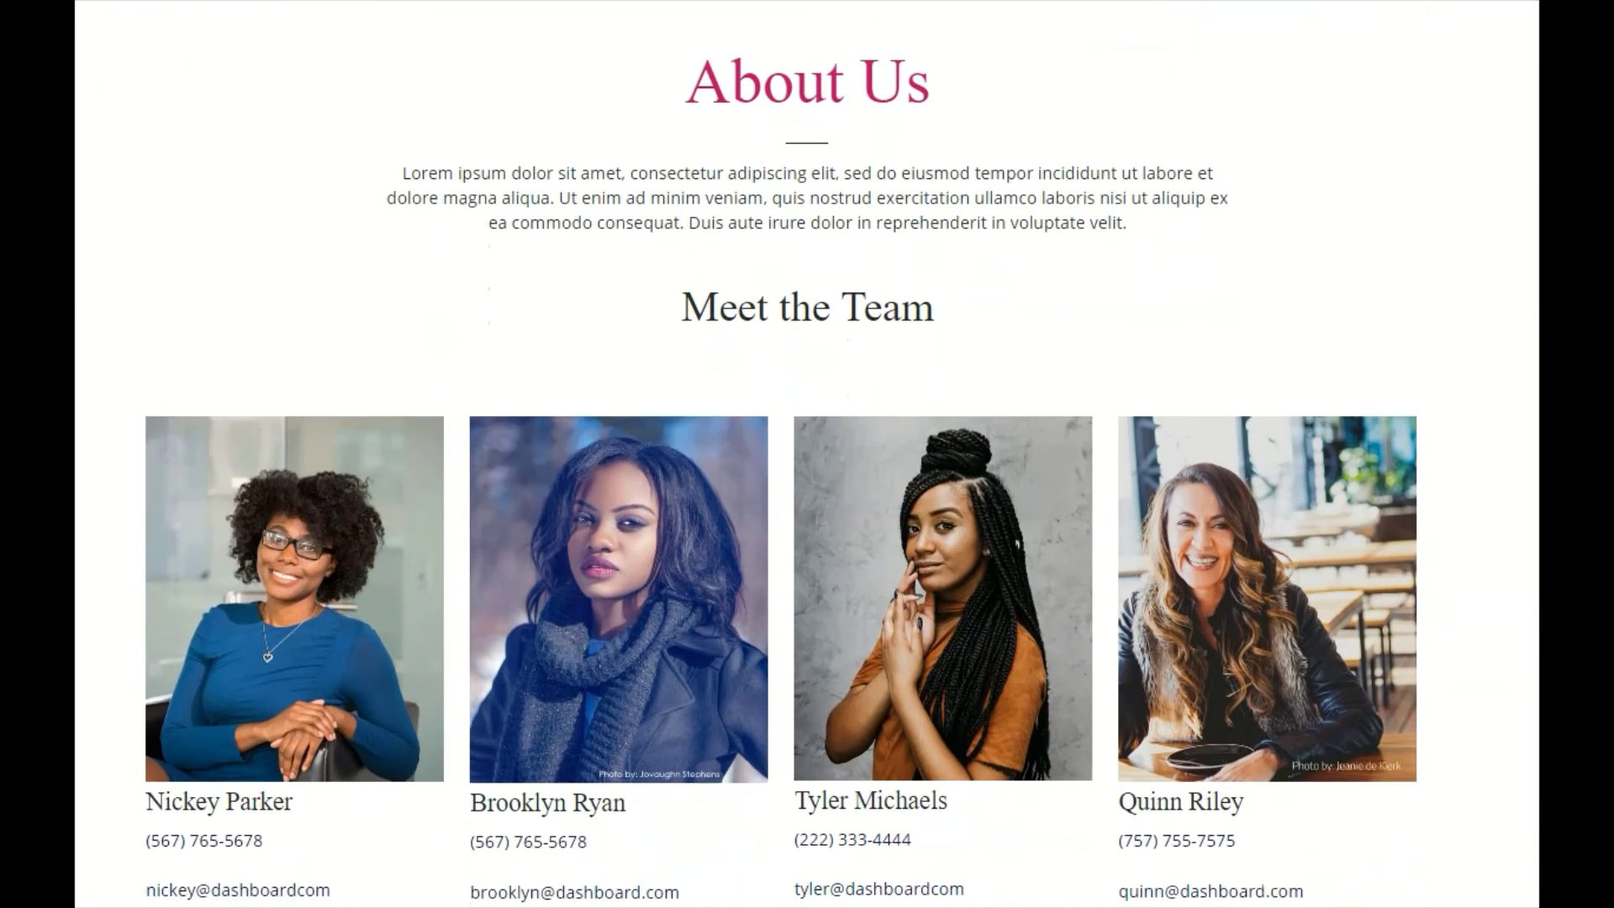
pyautogui.scroll(-1, 808, 506)
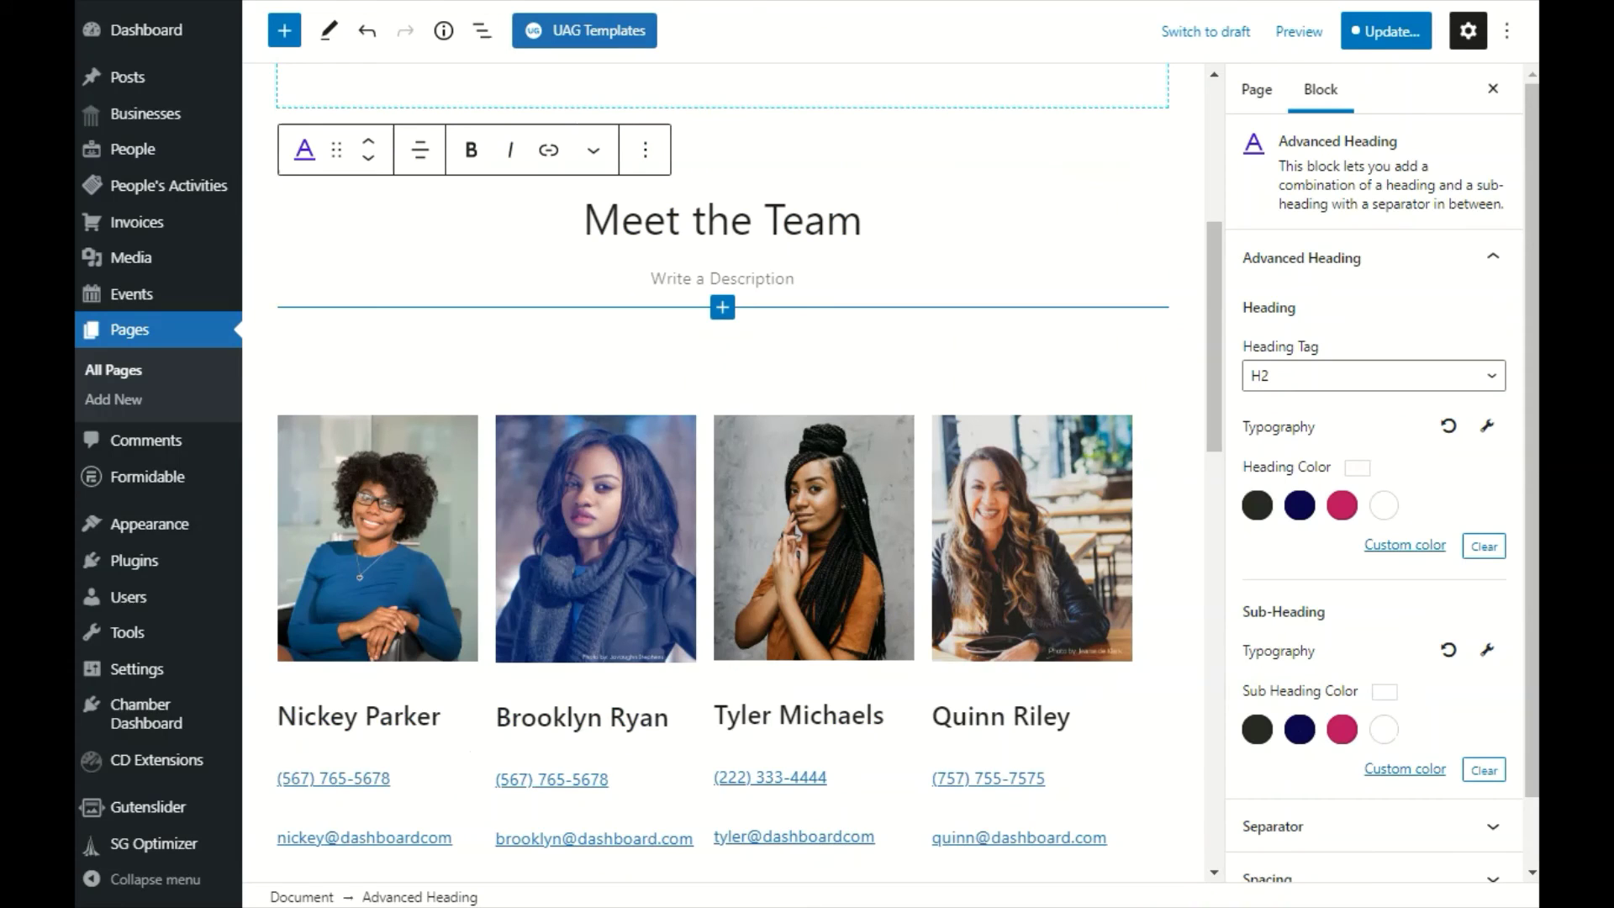
# Center the Display People block's names, phones and emails with Align text center
pyautogui.click(713, 436)
pyautogui.click(484, 378)
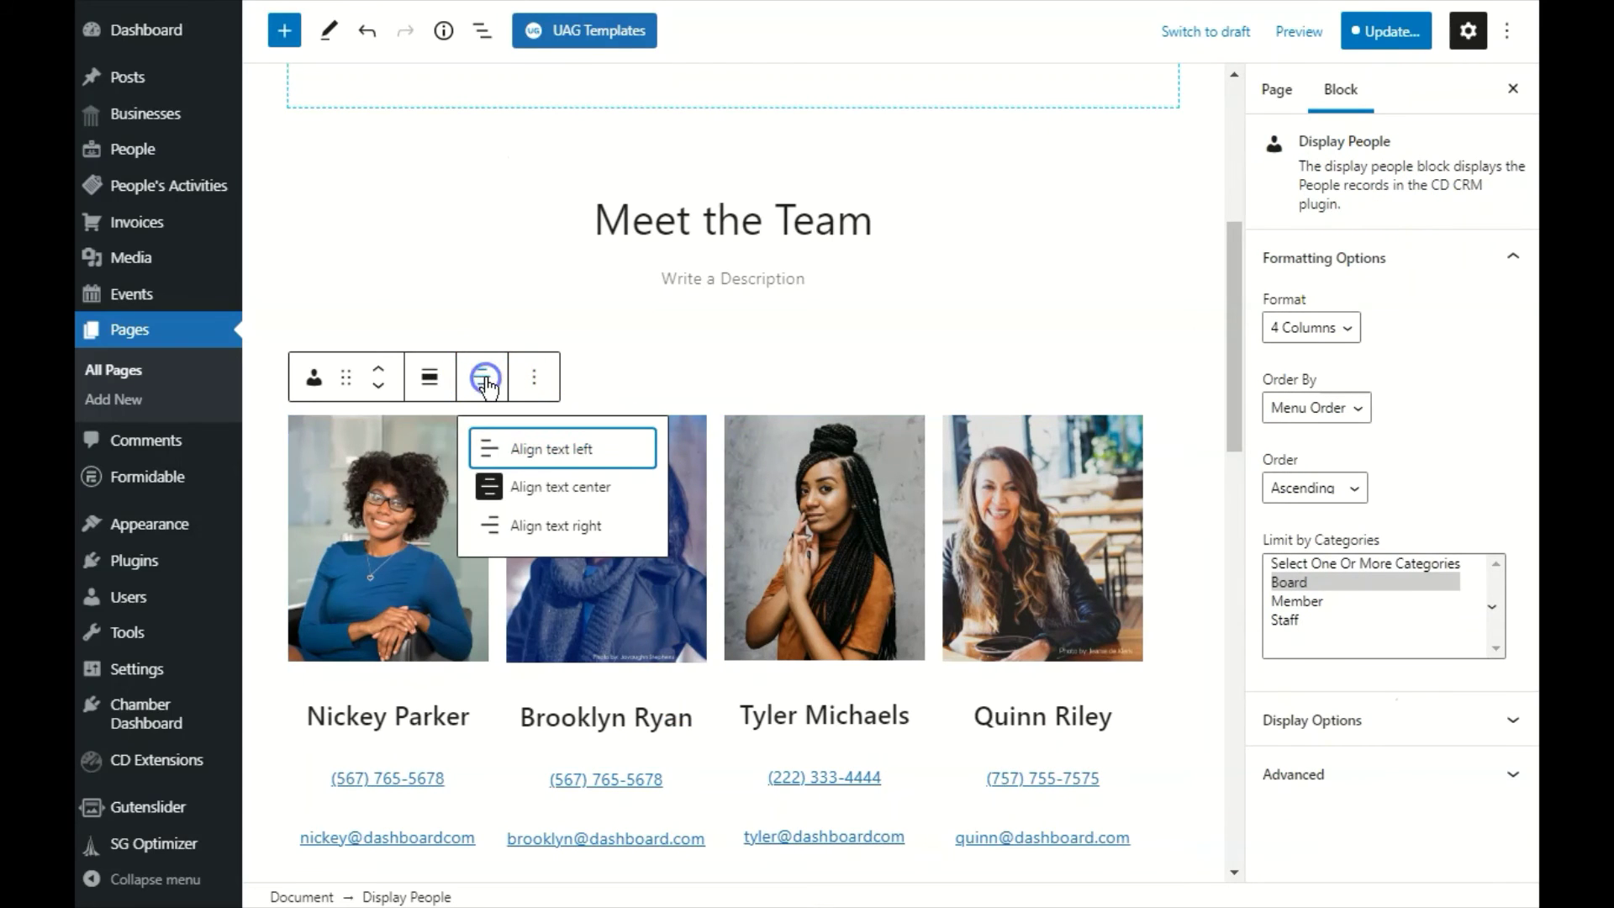
pyautogui.click(512, 456)
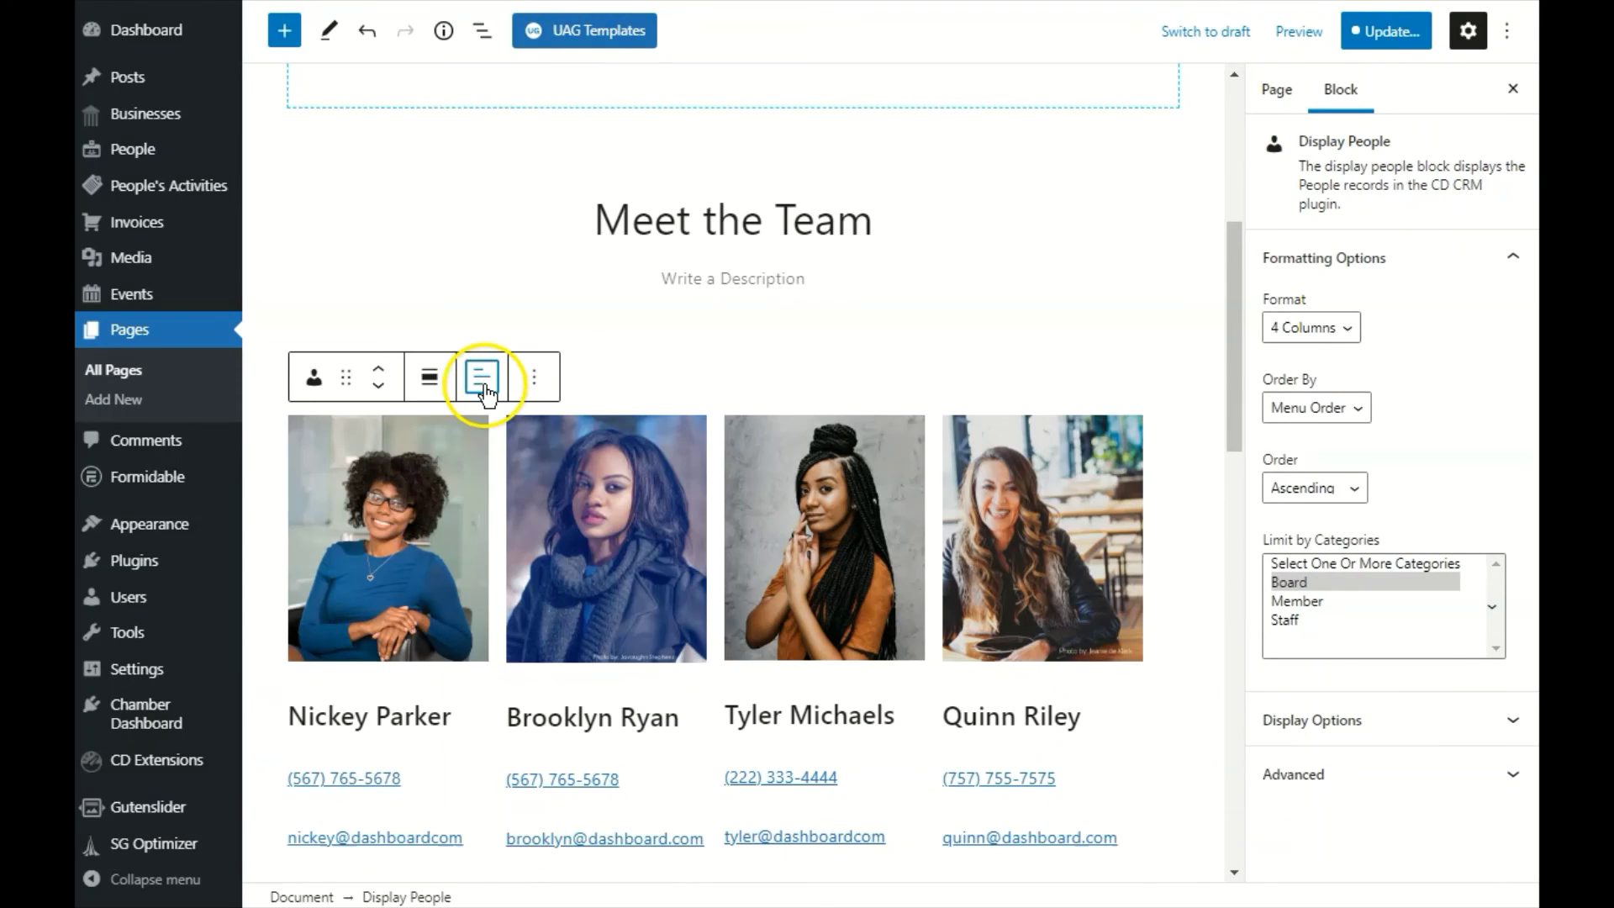
pyautogui.click(483, 378)
pyautogui.click(538, 481)
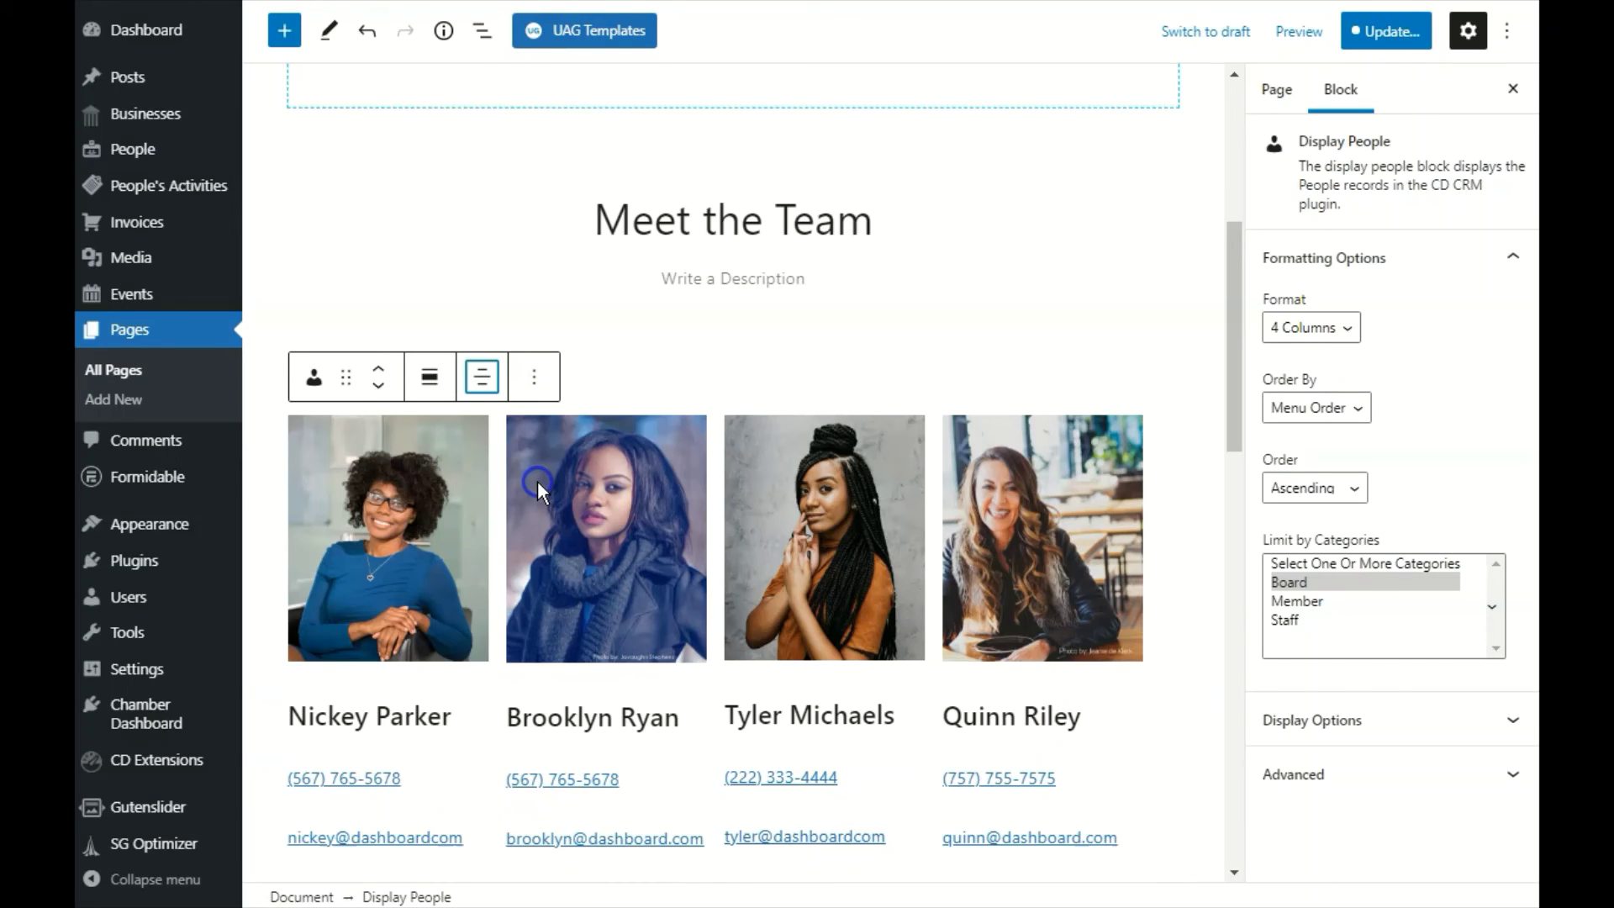